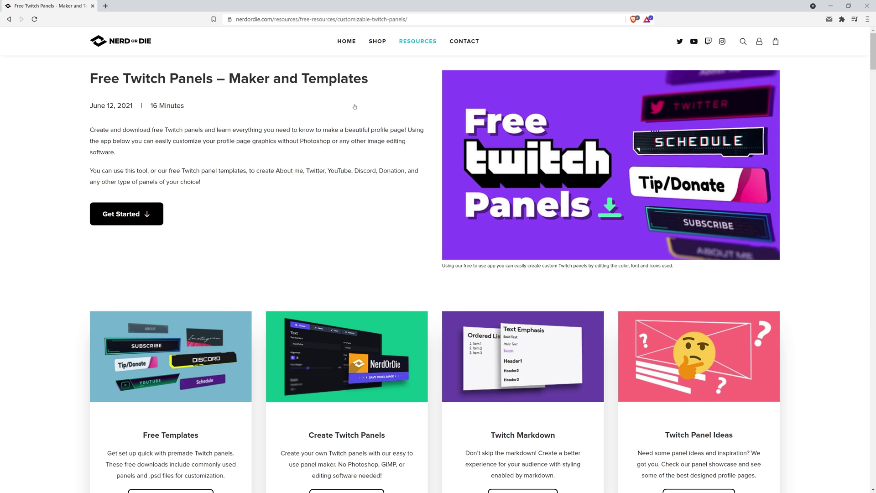
scroll(355, 108, "down", 3)
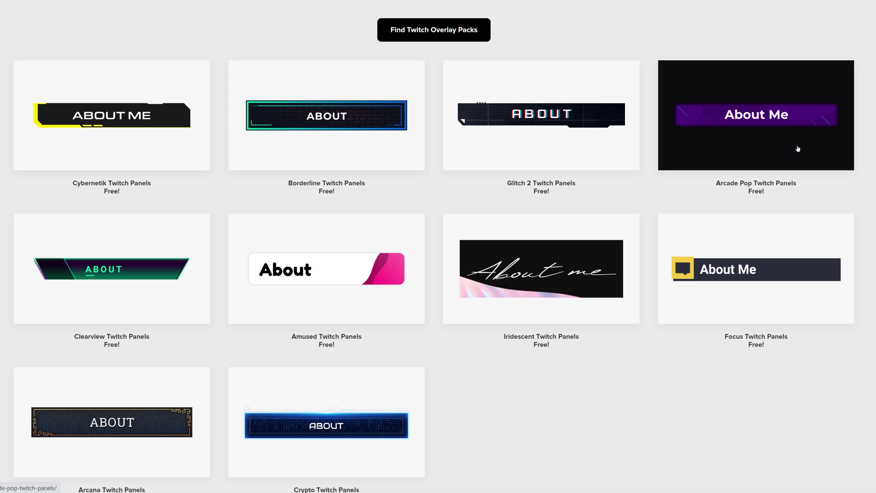
Open the Arcade Pop pack and add Glitch 2's Free Extras variation to the cart
left_click(793, 150)
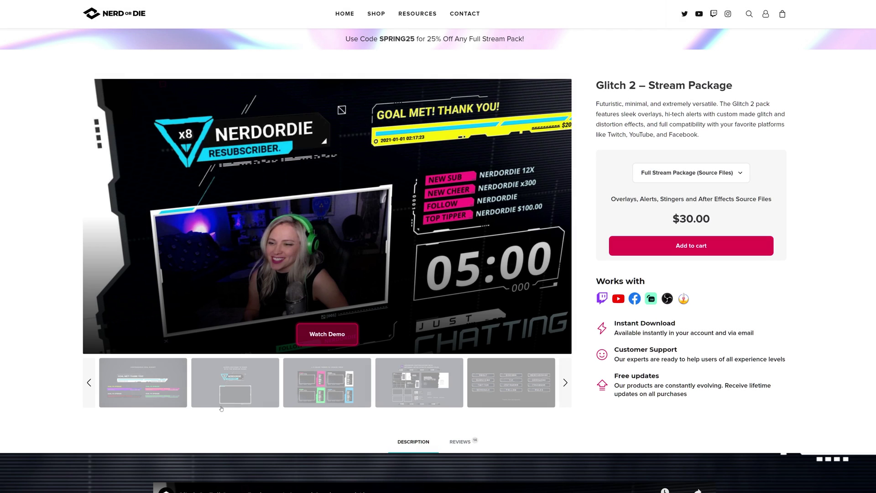
left_click(221, 404)
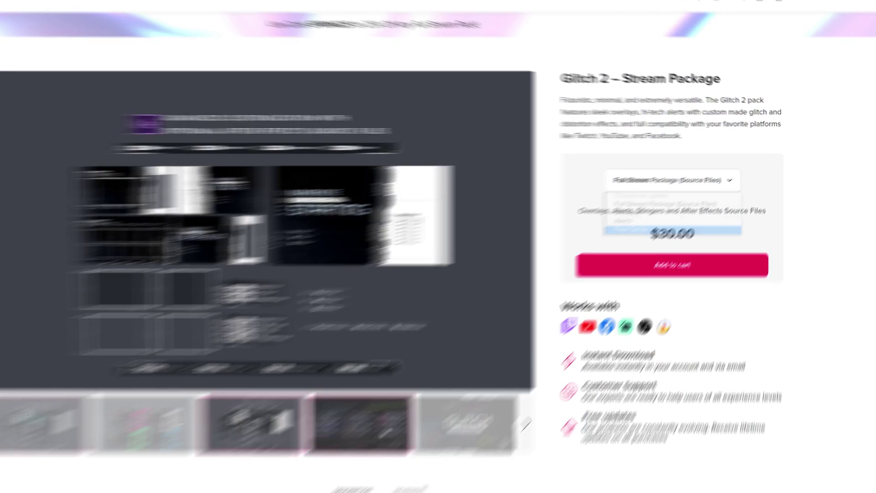
left_click(517, 242)
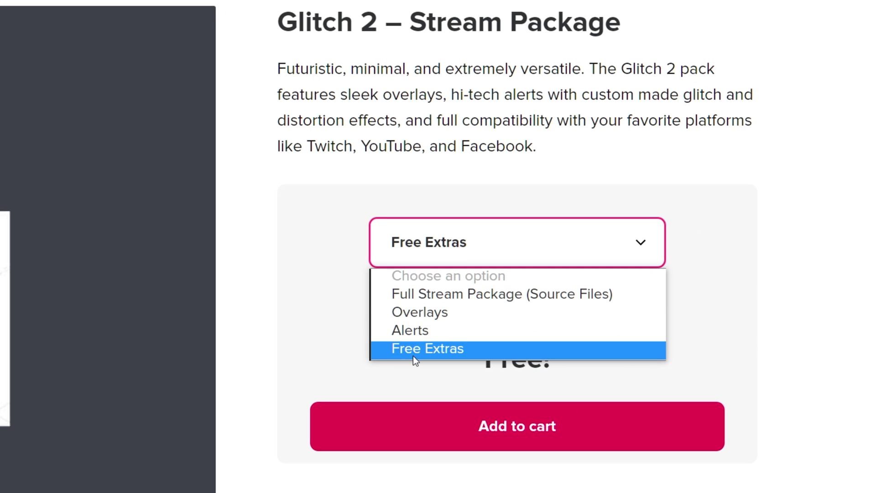
left_click(414, 350)
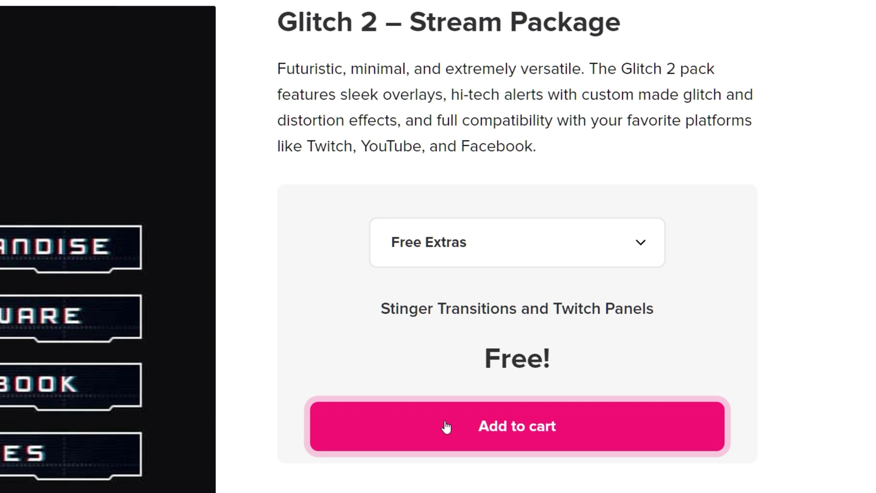
left_click(445, 427)
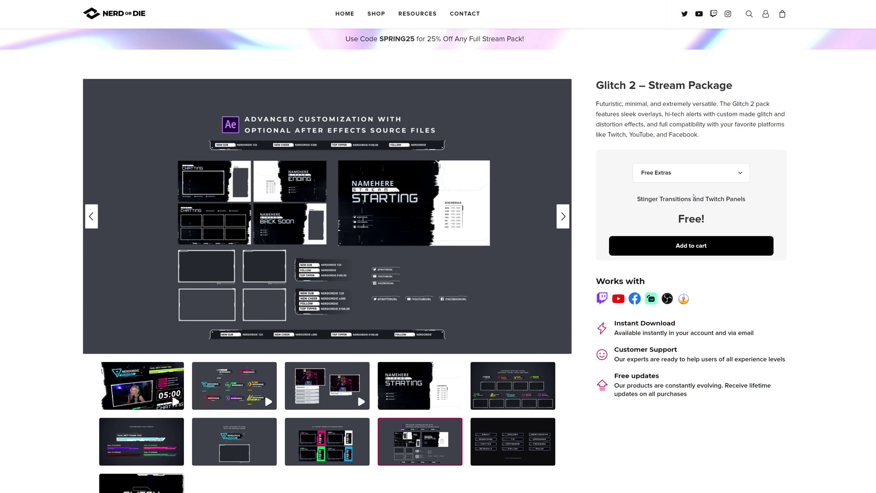
Return to the templates page and reach the Customize / Live View & Download panel maker
left_click(699, 176)
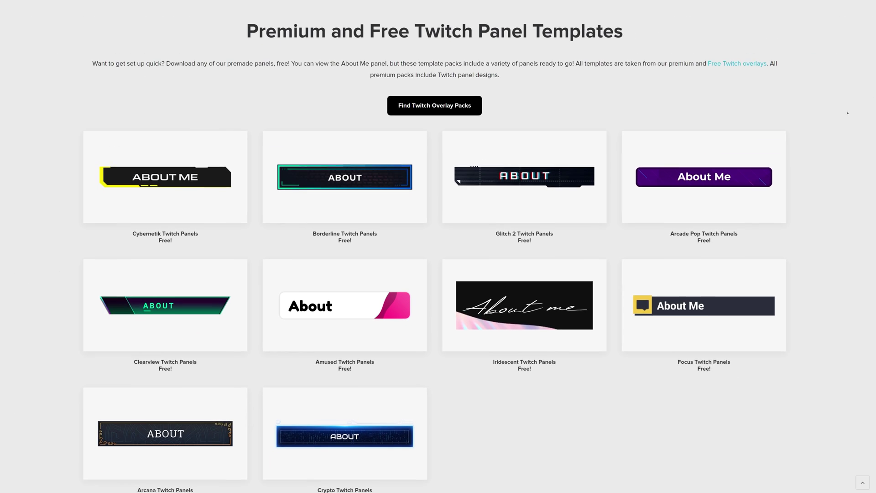
scroll(438, 274, "down", 1)
scroll(439, 275, "down", 3)
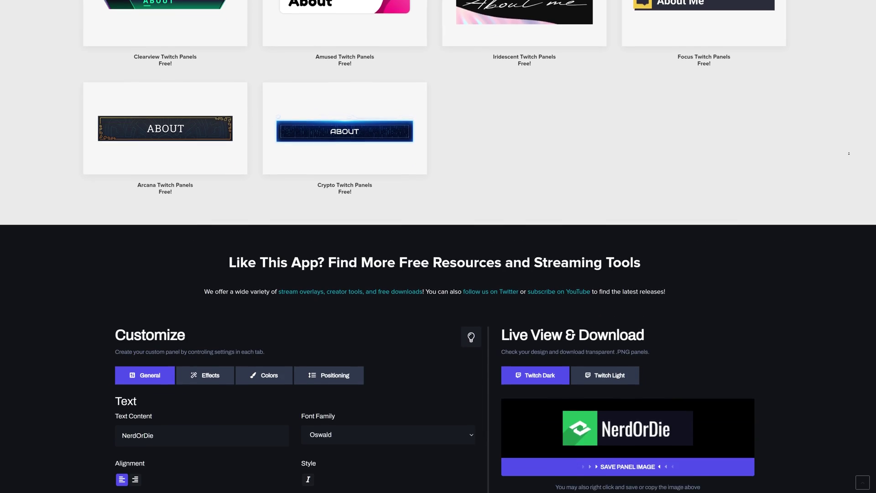
scroll(438, 274, "down", 2)
scroll(846, 144, "down", 2)
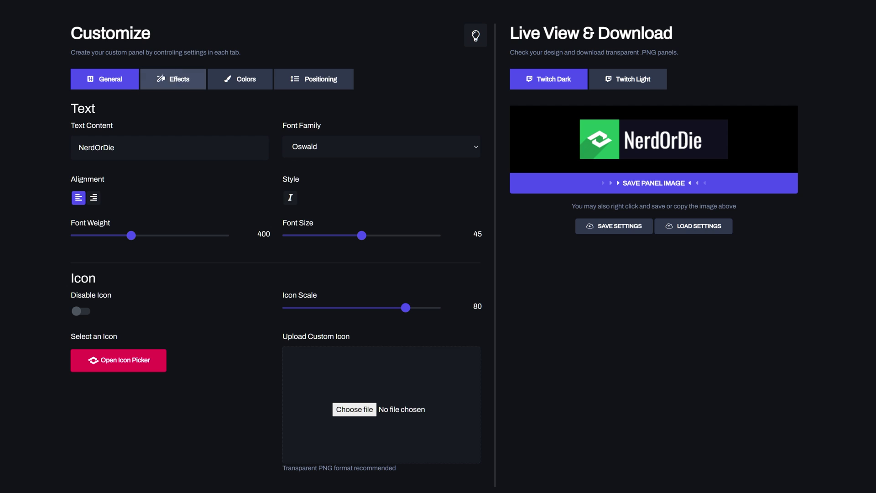
In General settings, replace the NerdOrDie text content with Keyon
left_click(284, 84)
left_click(104, 80)
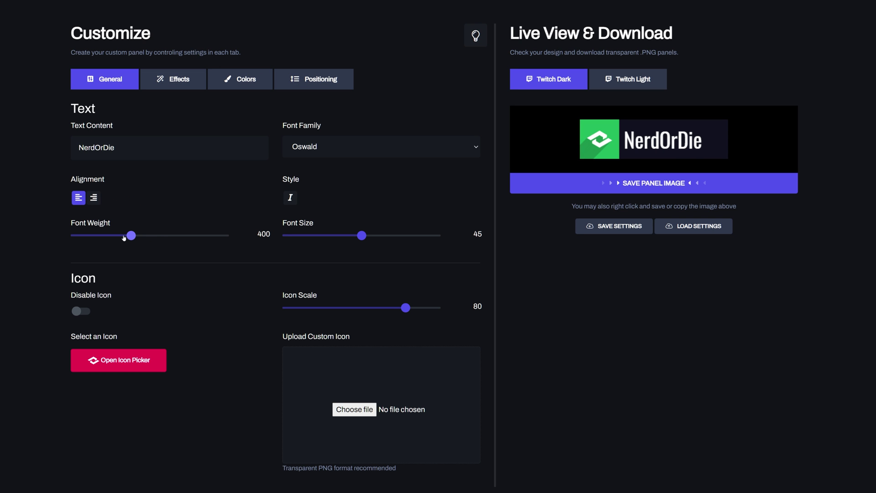
mouse_move(362, 234)
left_mouse_down()
mouse_move(330, 235)
mouse_move(364, 235)
left_mouse_up()
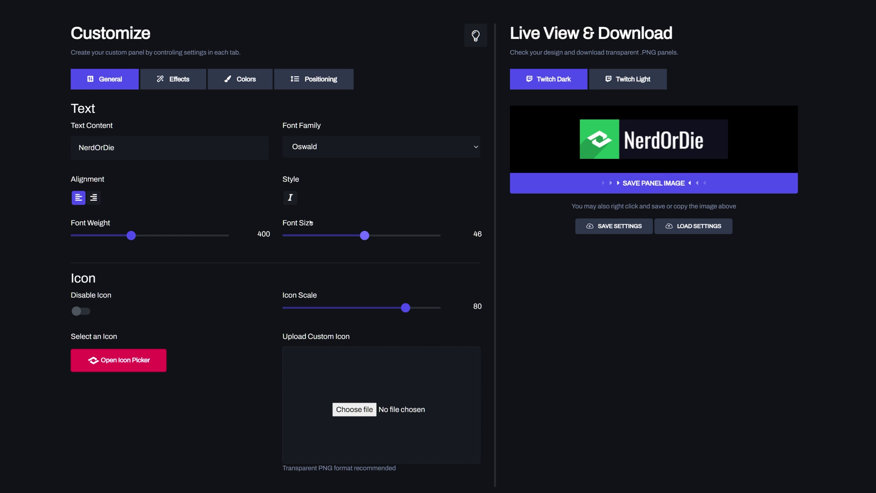
left_click(150, 146)
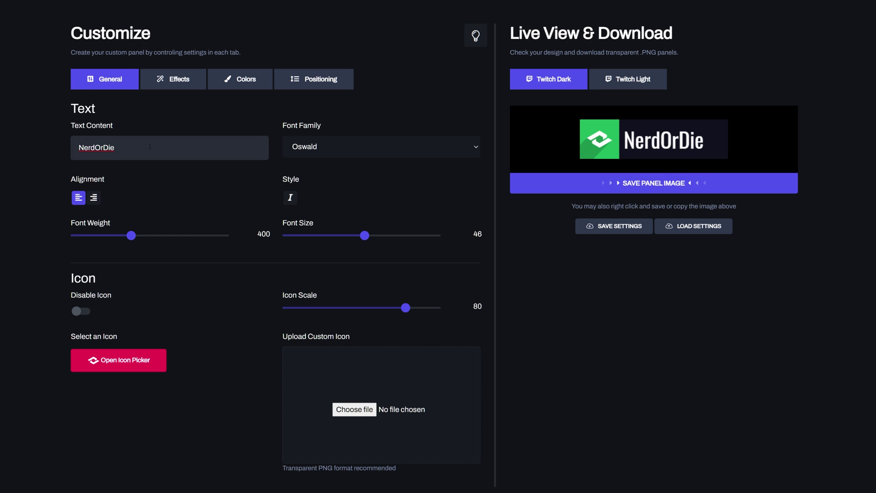
key("ctrl+a")
type("Key")
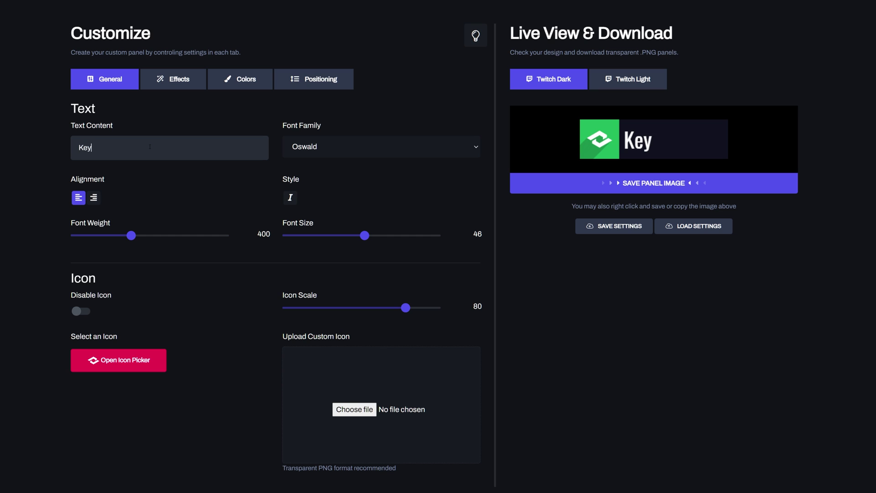
type("on")
Set the panel text to Lora, size 48, right-aligned and italic
left_click(299, 140)
left_click(302, 180)
left_click(371, 235)
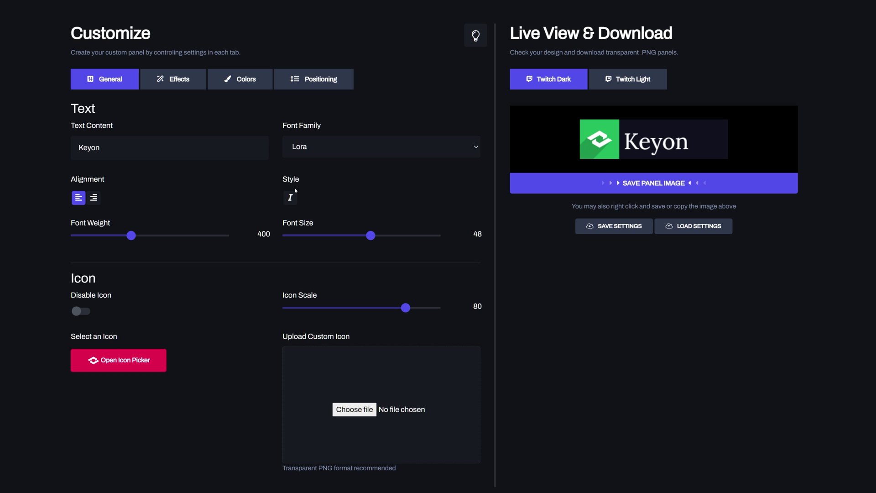
left_click(94, 198)
left_click(291, 198)
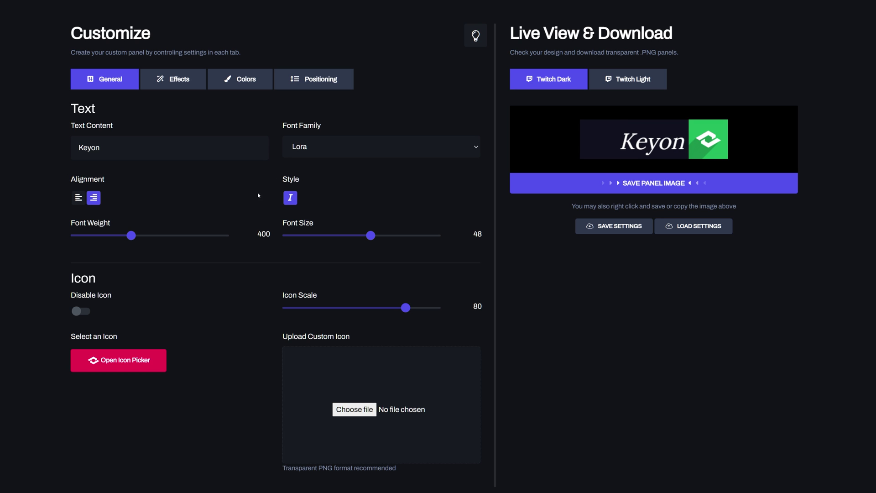
Choose the game-controller icon, then enable Disable Icon
left_click(137, 362)
scroll(392, 275, "down", 2)
scroll(411, 287, "down", 1)
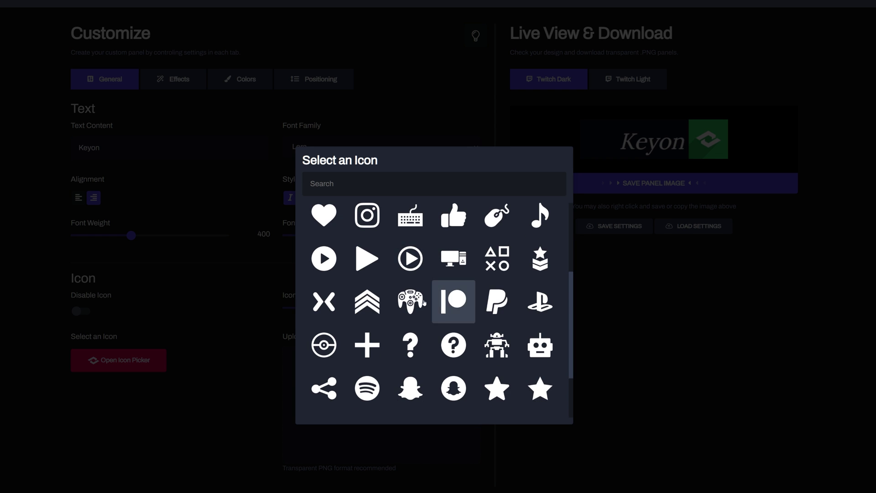
scroll(421, 299, "down", 1)
left_click(409, 273)
left_click(81, 312)
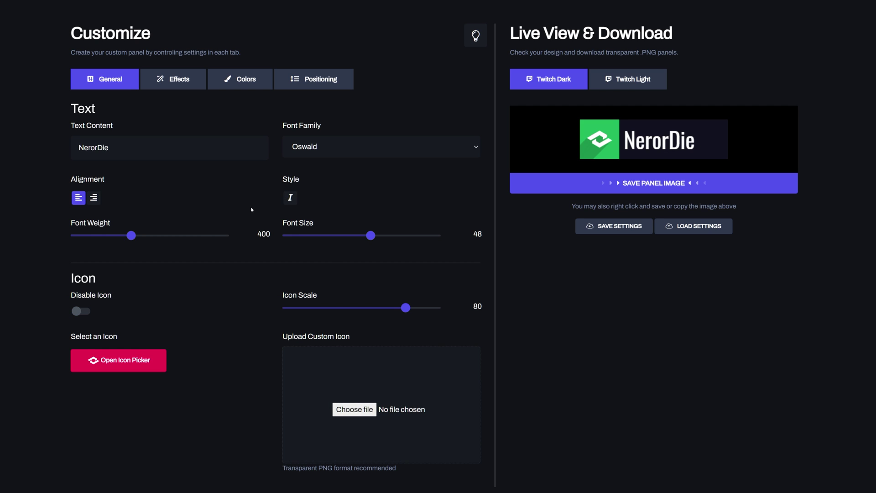
Give the icon an angled shadow, round the corners, and preview on Twitch Light
left_click(174, 79)
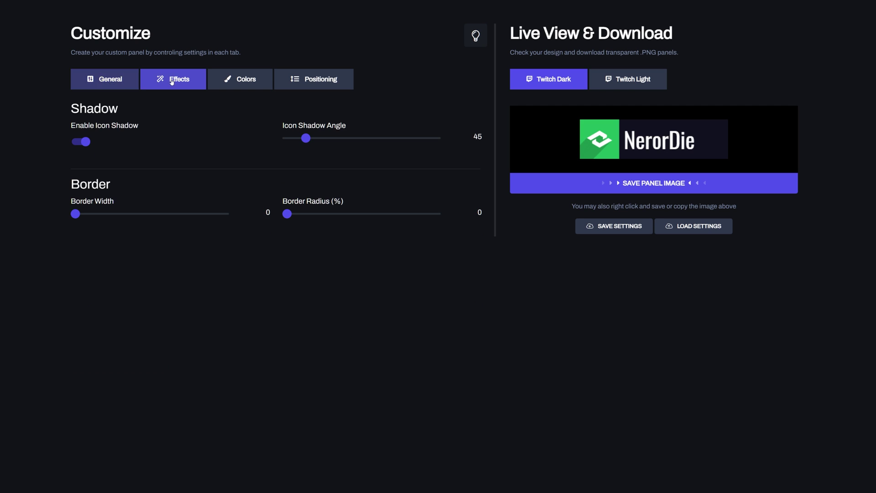
left_click(81, 142)
mouse_move(306, 138)
left_mouse_down()
mouse_move(432, 136)
mouse_move(302, 138)
left_mouse_up()
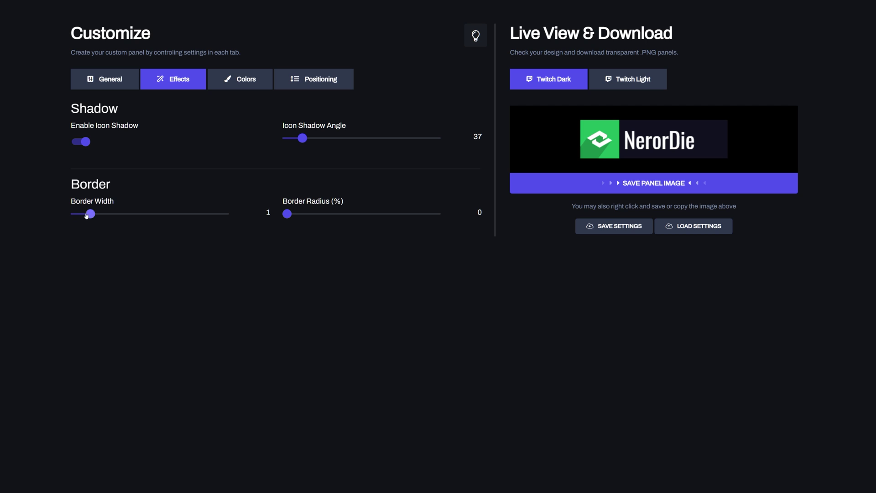
mouse_move(76, 213)
left_mouse_down()
mouse_move(105, 214)
mouse_move(75, 213)
left_mouse_up()
left_click(607, 81)
mouse_move(286, 214)
left_mouse_down()
mouse_move(439, 215)
mouse_move(304, 216)
mouse_move(313, 226)
left_mouse_up()
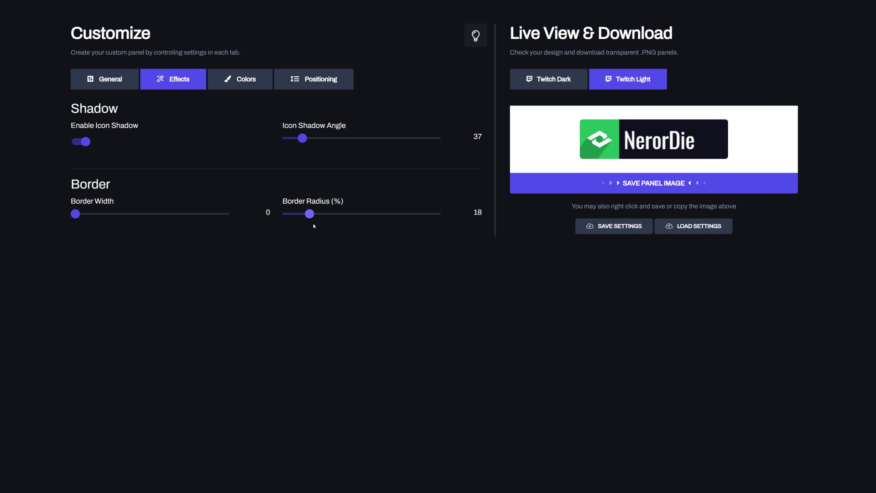
Make the text and both backgrounds purple, the icon pink, and choose an icon shadow colour
left_click(215, 80)
left_click(77, 142)
left_click(130, 149)
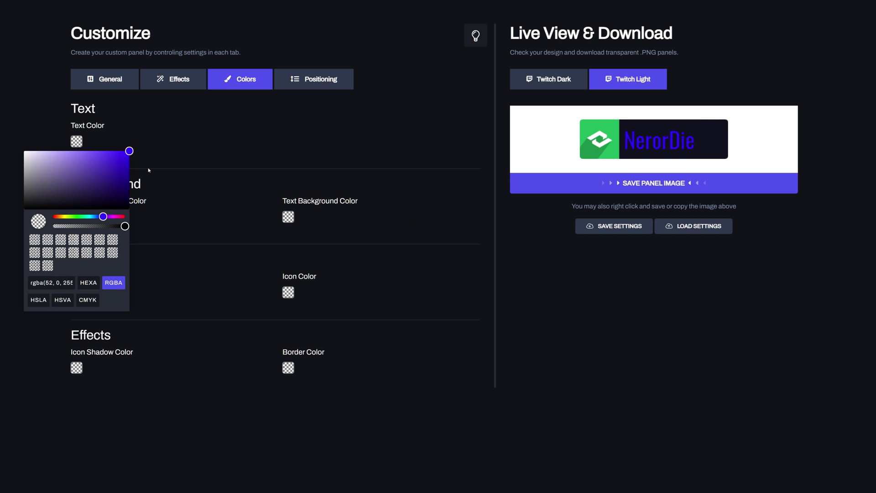
left_click(76, 217)
left_click(288, 217)
left_click(289, 293)
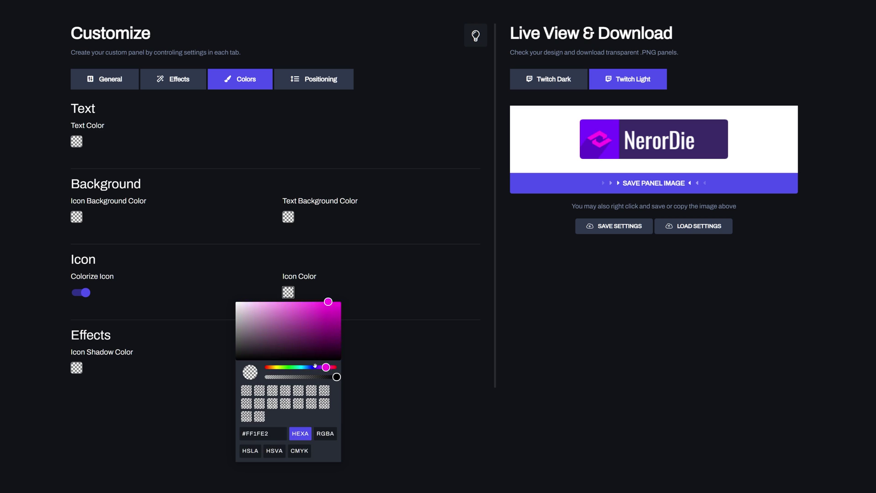
left_click(76, 368)
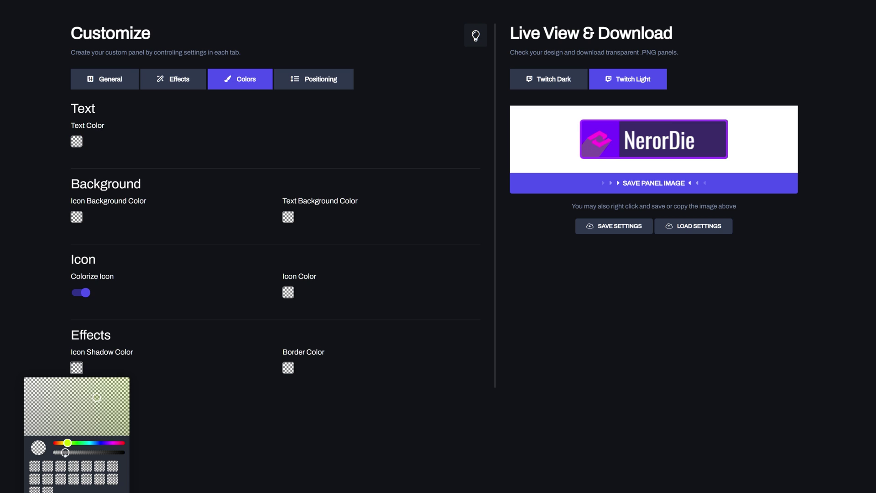
In Positioning, keep panel height at 85 and adjust the text and icon offset sliders
left_click(314, 78)
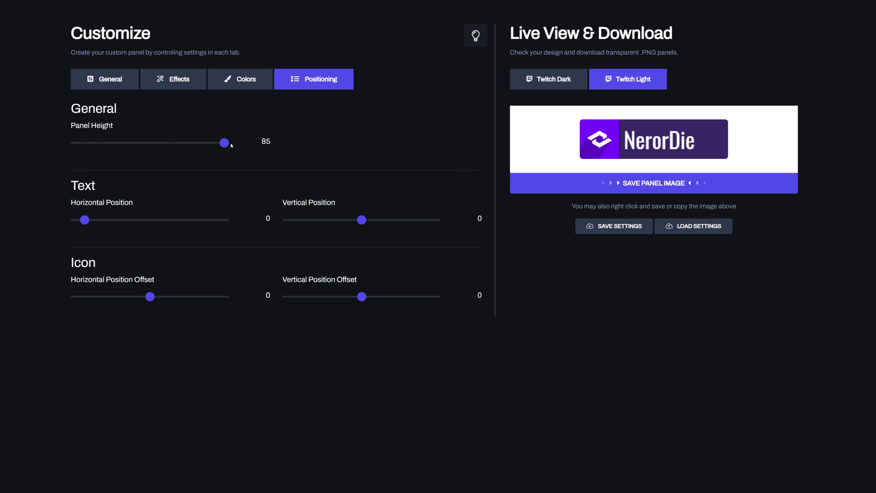
mouse_move(225, 143)
left_mouse_down()
mouse_move(176, 145)
mouse_move(225, 143)
left_mouse_up()
left_click(126, 219)
left_click_drag(126, 220, 86, 220)
mouse_move(361, 219)
left_mouse_down()
mouse_move(322, 220)
mouse_move(366, 220)
left_mouse_up()
left_click(108, 219)
mouse_move(150, 296)
left_mouse_down()
mouse_move(132, 297)
mouse_move(376, 297)
mouse_move(151, 297)
left_mouse_up()
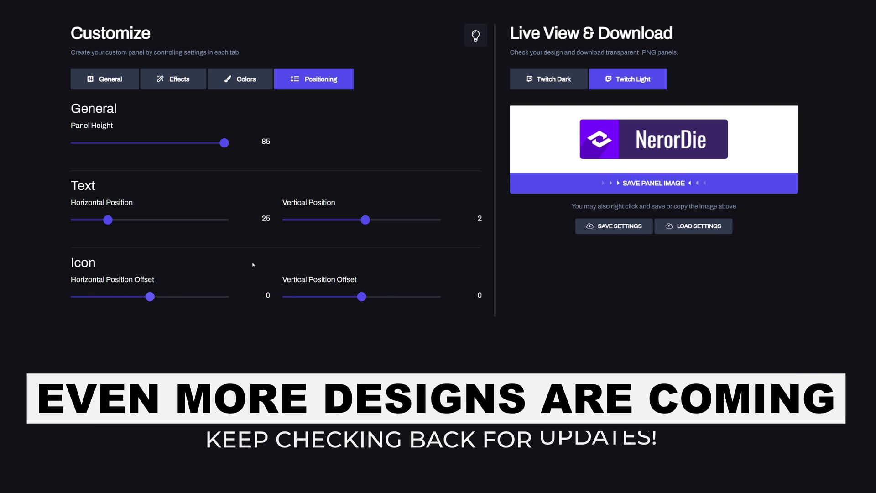
left_click_drag(365, 220, 361, 219)
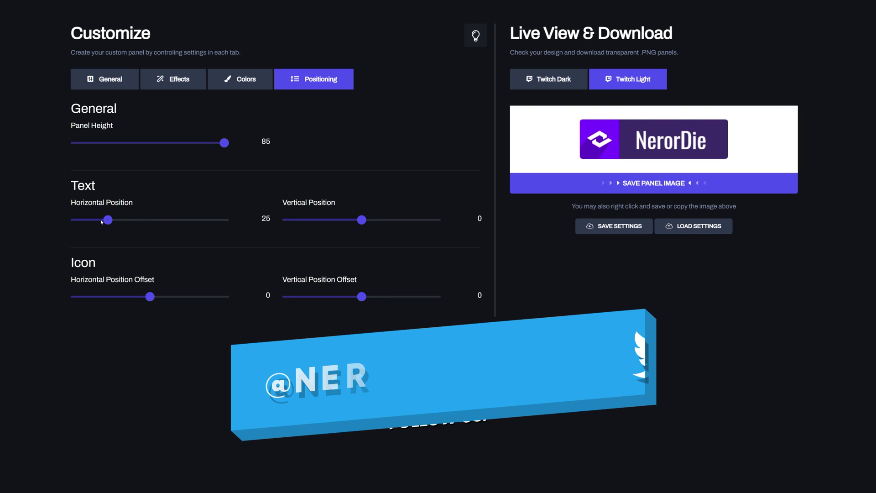
mouse_move(107, 220)
left_mouse_down()
mouse_move(52, 222)
mouse_move(131, 221)
left_mouse_up()
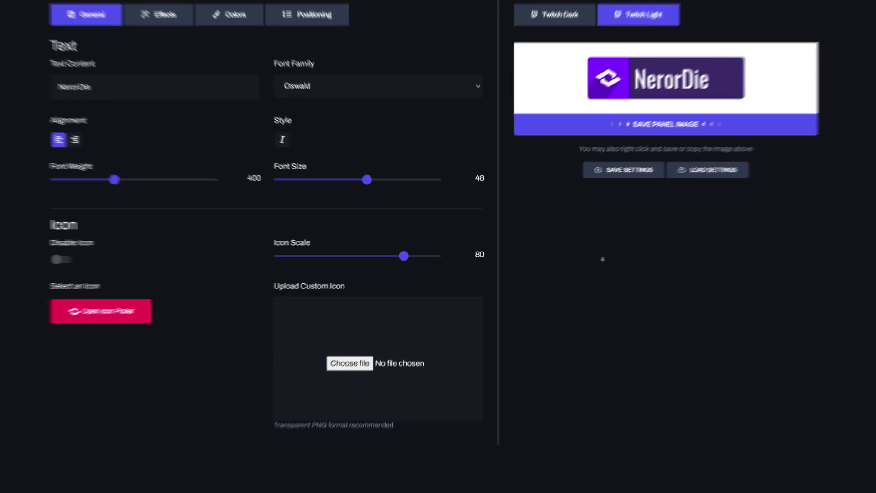
scroll(603, 258, "down", 2)
scroll(598, 274, "down", 2)
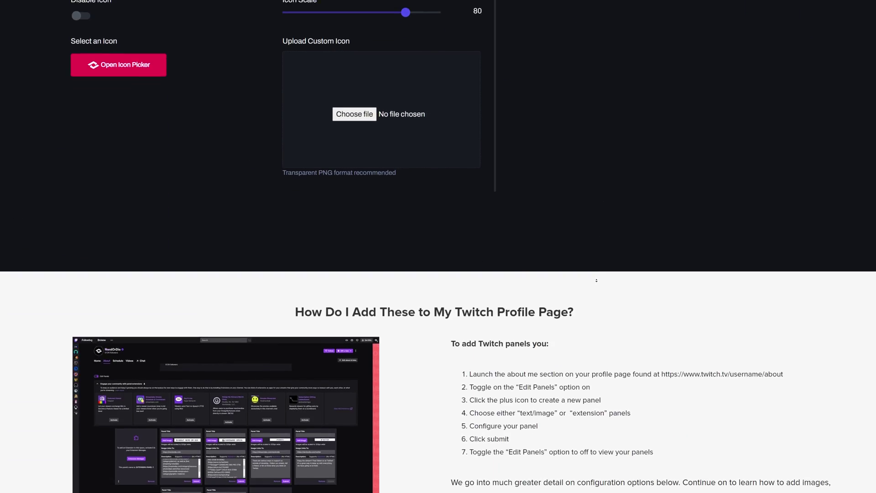
scroll(596, 288, "down", 2)
scroll(595, 265, "down", 2)
scroll(595, 266, "down", 2)
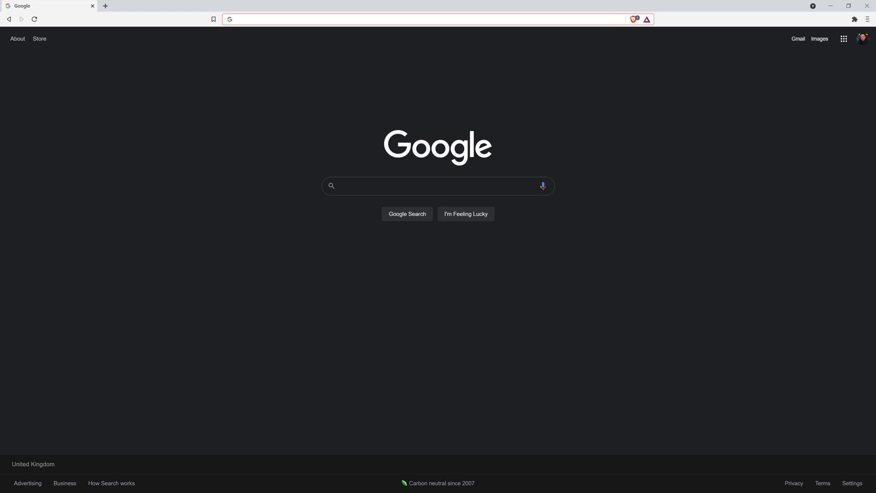
type("https://twit")
type("ch.")
type("tv")
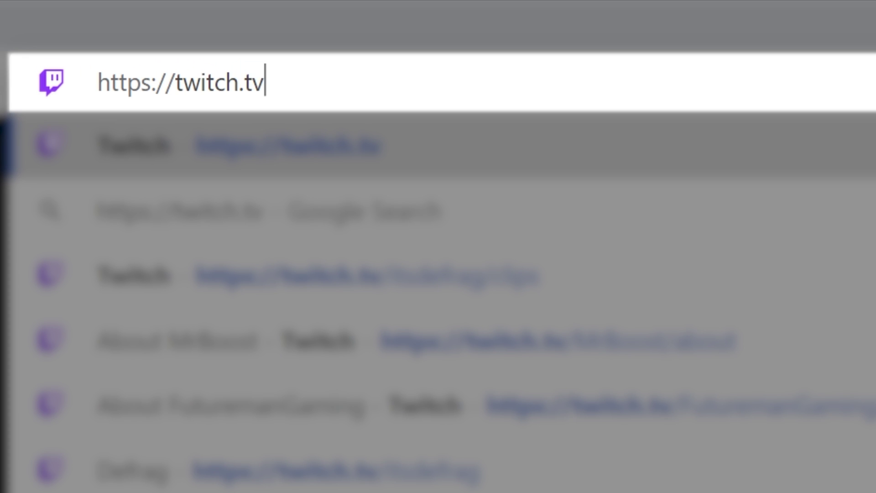
type("/xx_nerdordie_xx/about")
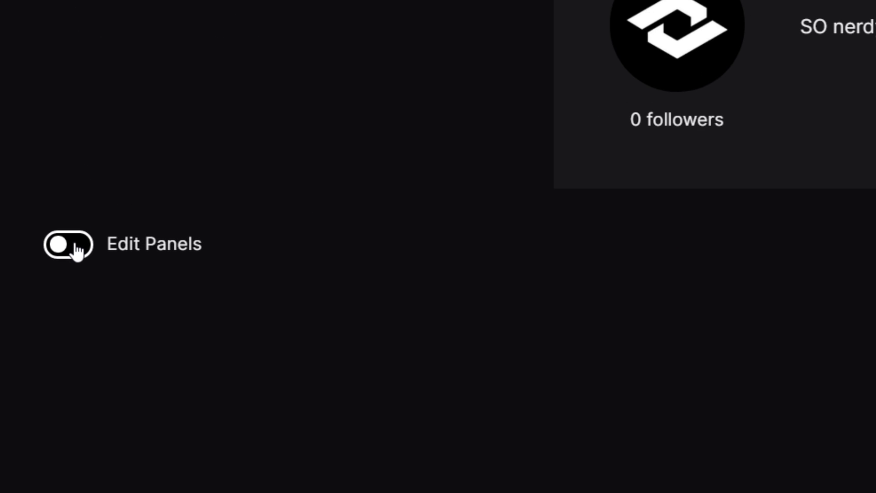
Enable Edit Panels, start a text or image panel, clear its title, and browse for an image
left_click(77, 247)
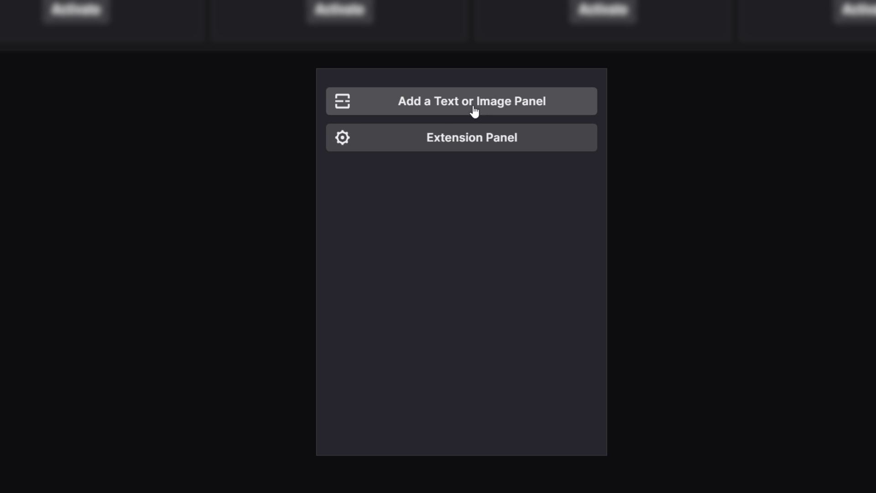
left_click(480, 102)
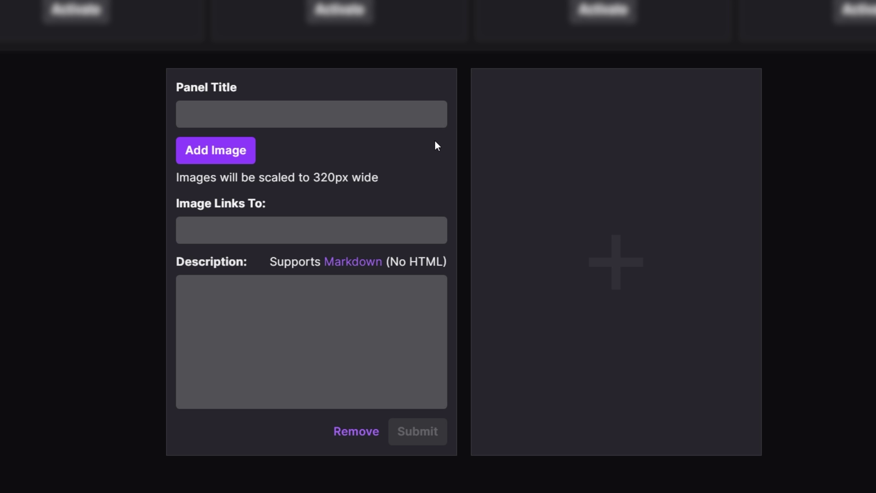
key("Tab")
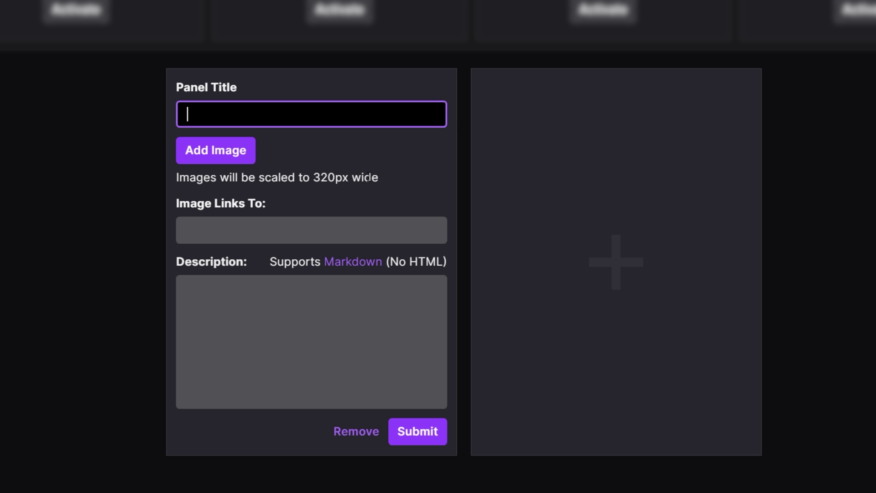
type("About Me")
key("ctrl+a")
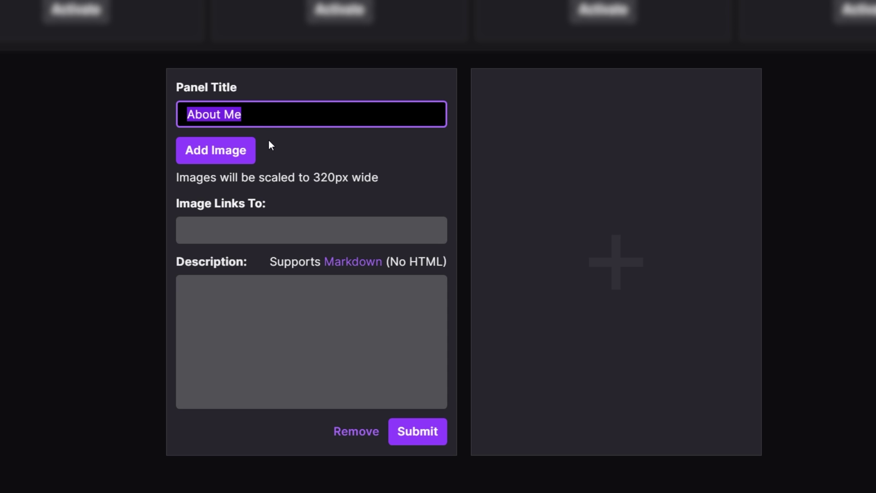
key("BackSpace")
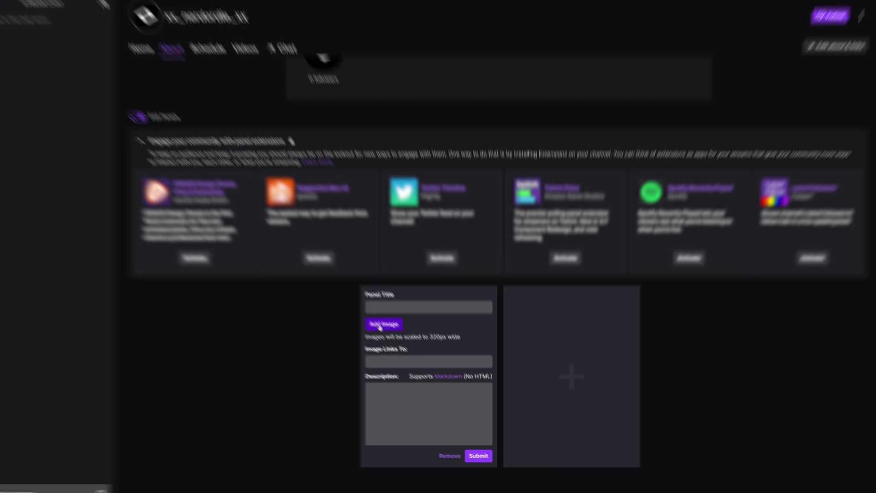
left_click(208, 157)
left_click(514, 274)
Confirm the About me image and empty the Image Links To field
double_click(164, 35)
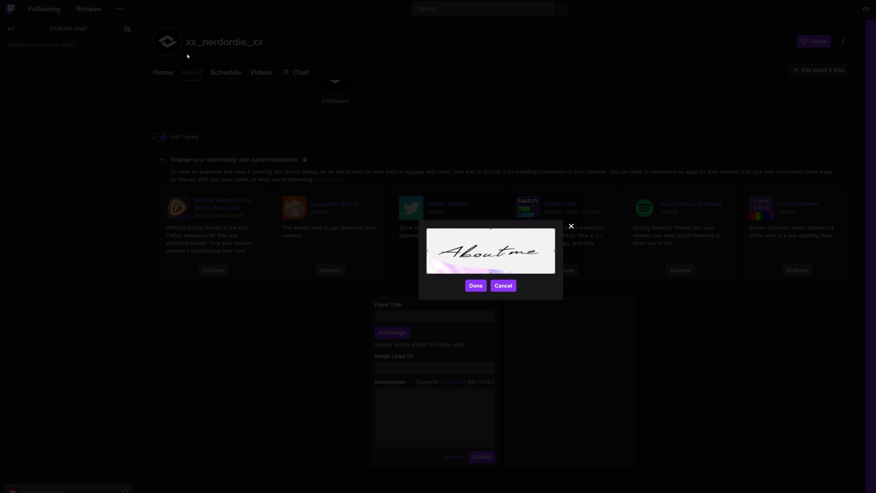
left_click(474, 287)
left_click(411, 368)
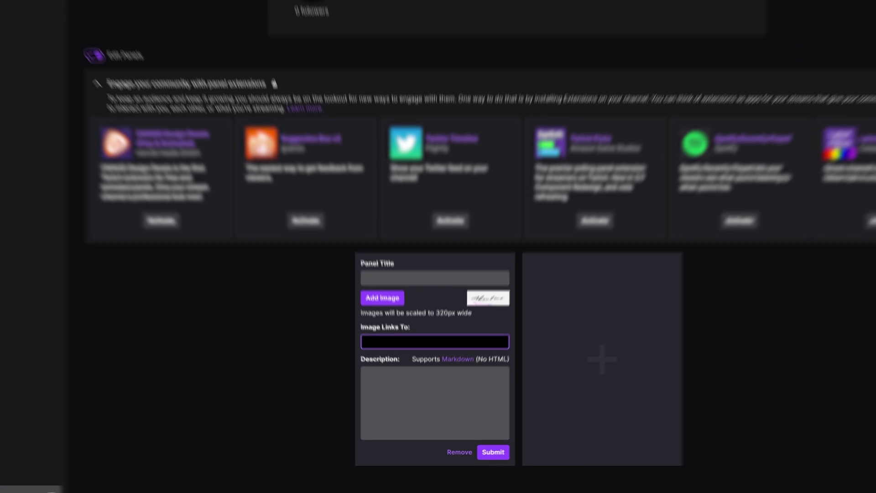
type("https://")
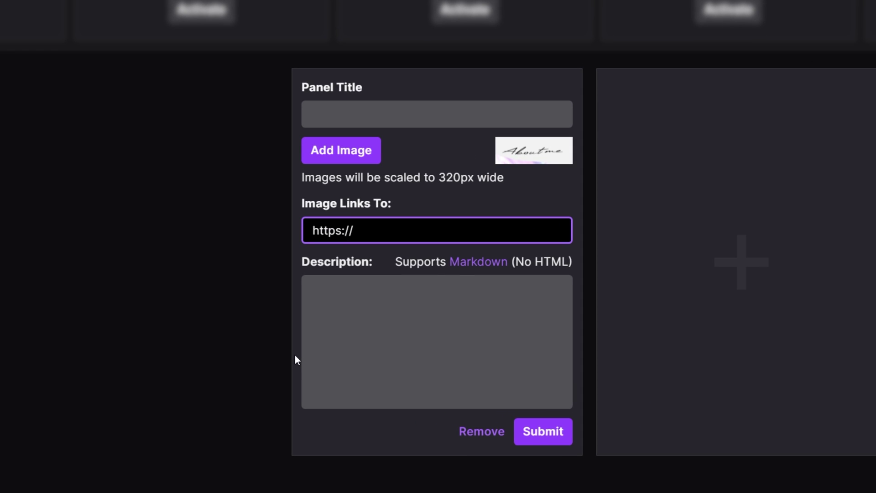
type("Put your donation/tip URL in here!")
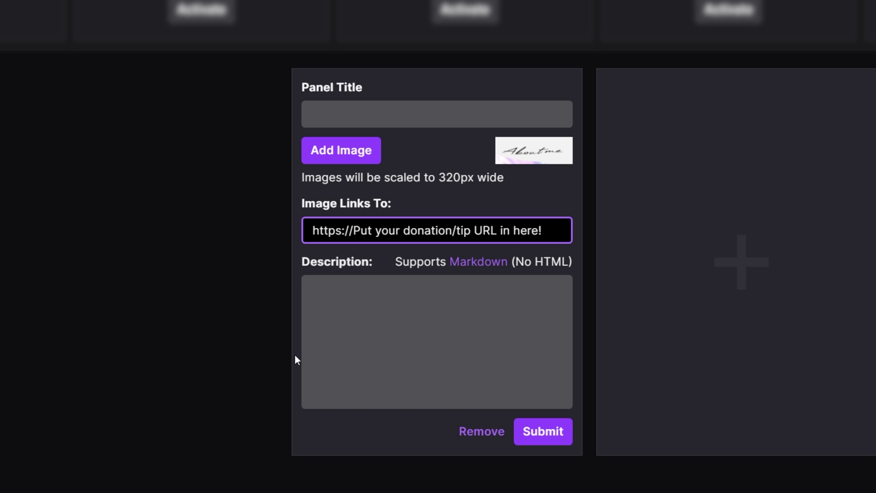
key("ctrl+a")
key("BackSpace")
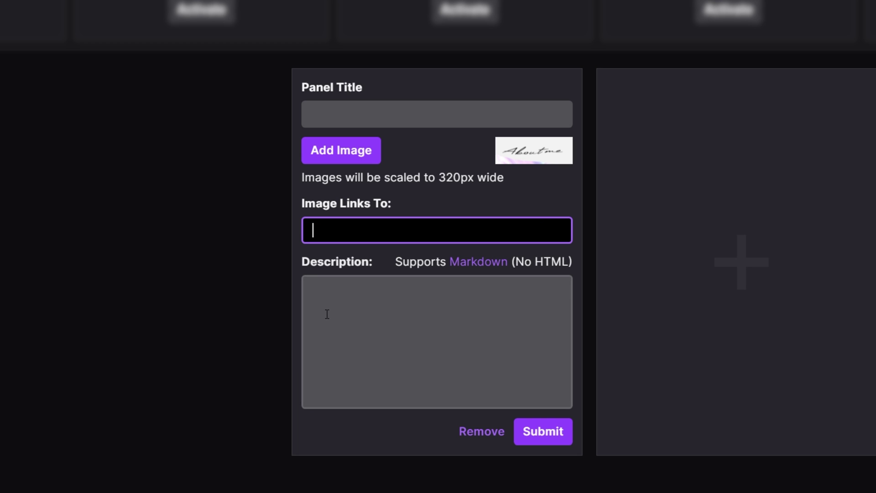
Write the panel description, submit it, and turn Edit Panels off
left_click(327, 315)
type("P")
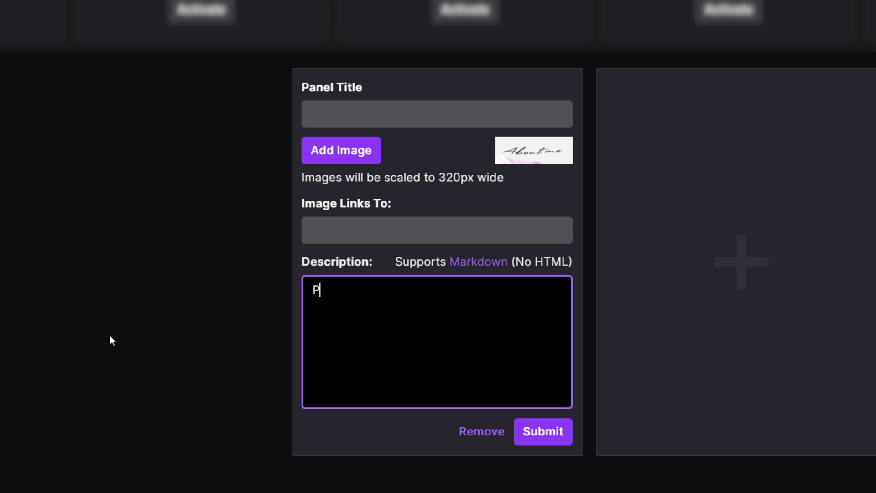
type("ut a little bit of information about yourself in here")
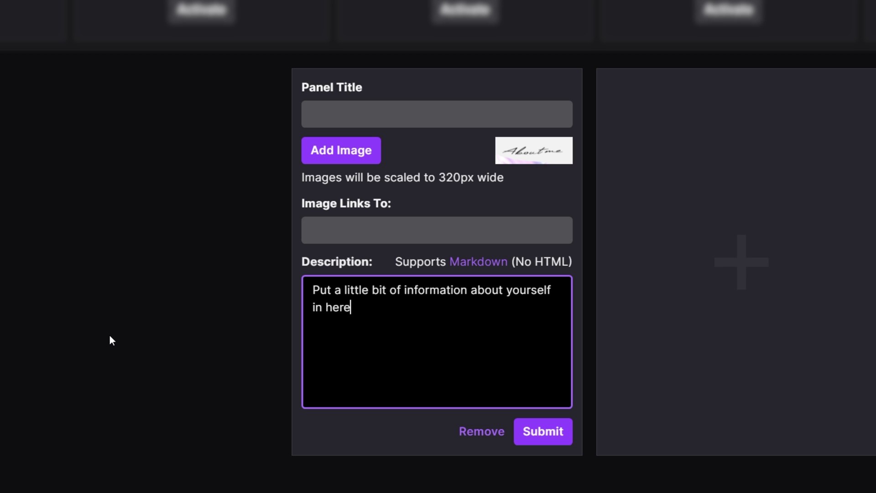
type(".")
left_click(543, 432)
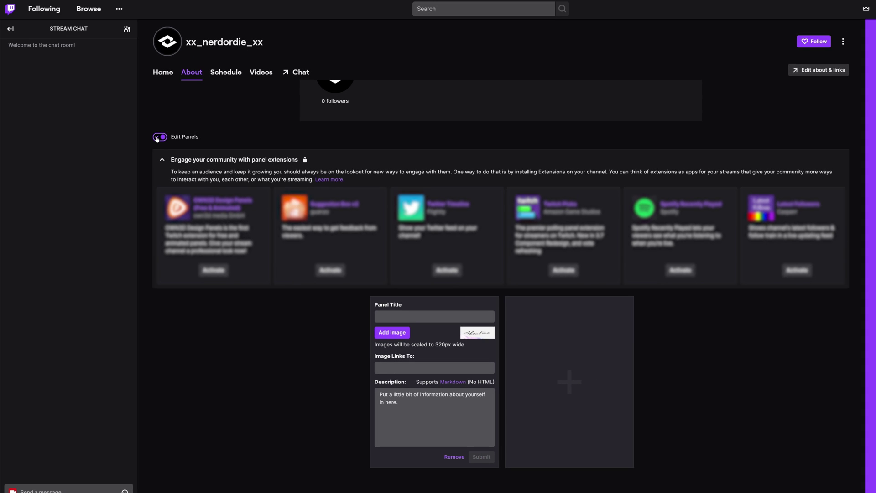
left_click(157, 137)
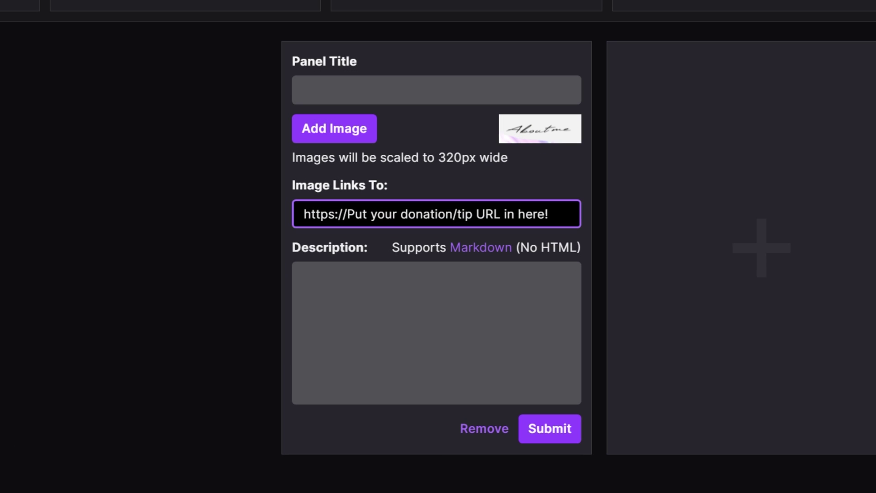
Delete the donation-link text and start the 'Put a little bit of information about you' description
key("ctrl+a")
key("BackSpace")
left_click(319, 303)
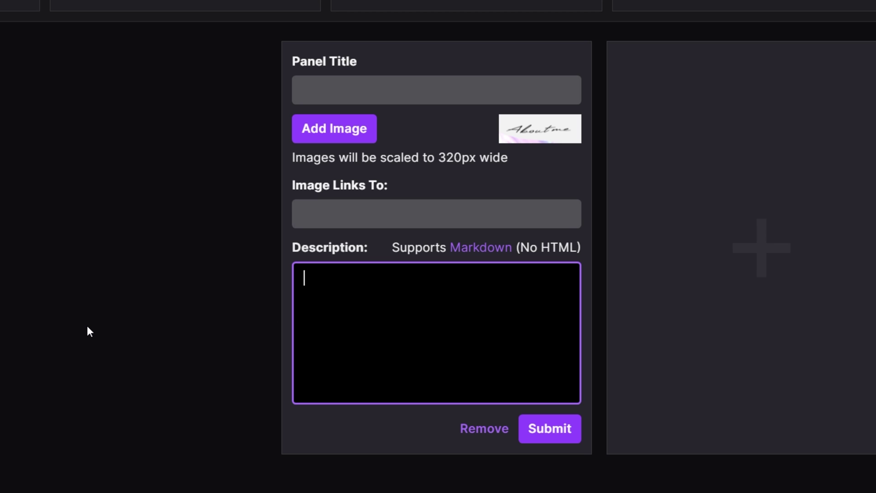
type("Put a little bit of information about you")
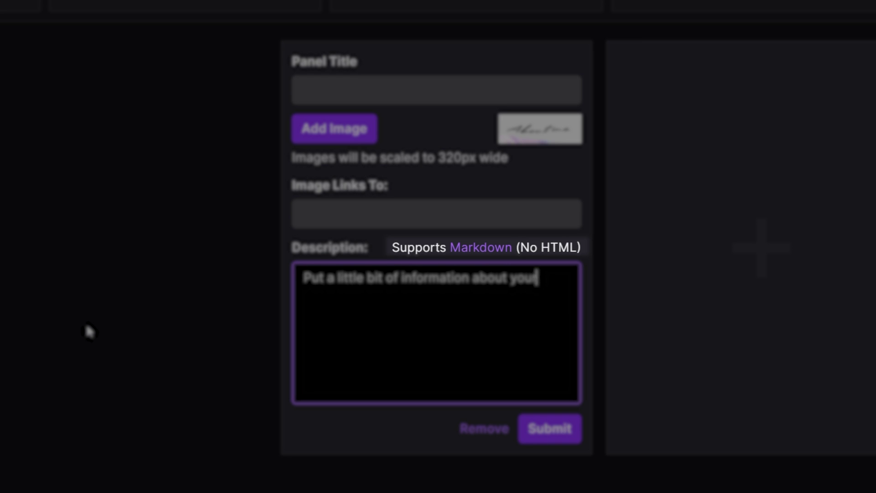
type("rself in here.")
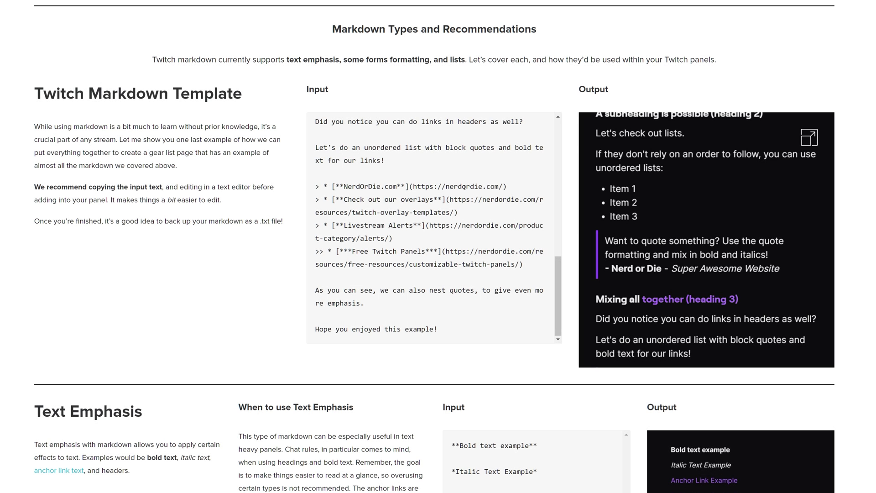
scroll(464, 187, "up", 1)
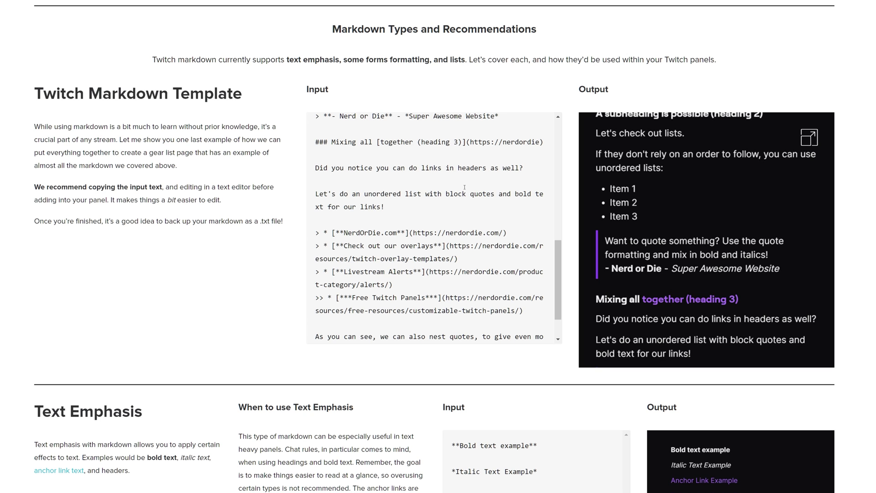
Expand the Markdown Example Template output into its full-size lightbox
left_click(783, 209)
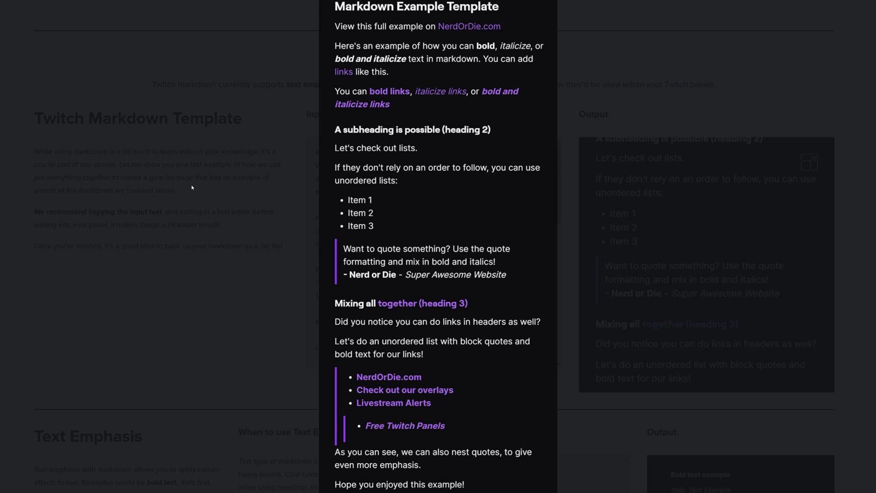
Close the lightbox, then select and copy the Markdown template's first lines
left_click(169, 198)
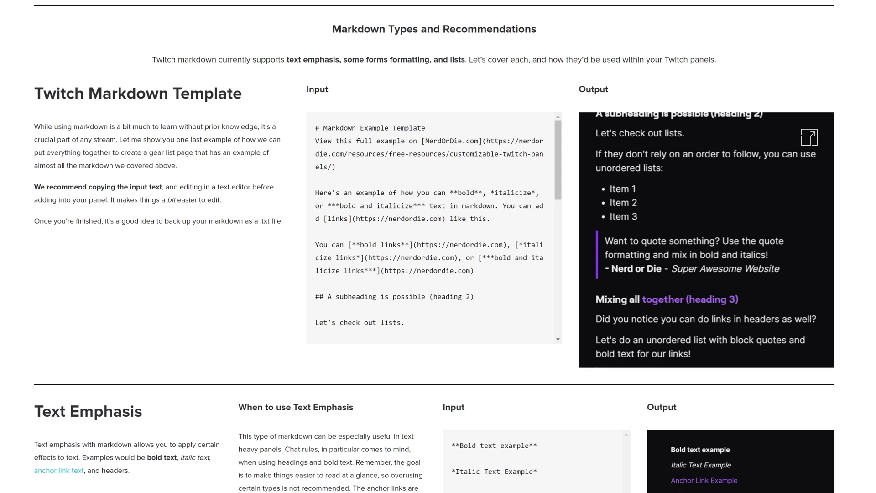
left_click_drag(358, 142, 403, 174)
right_click(344, 155)
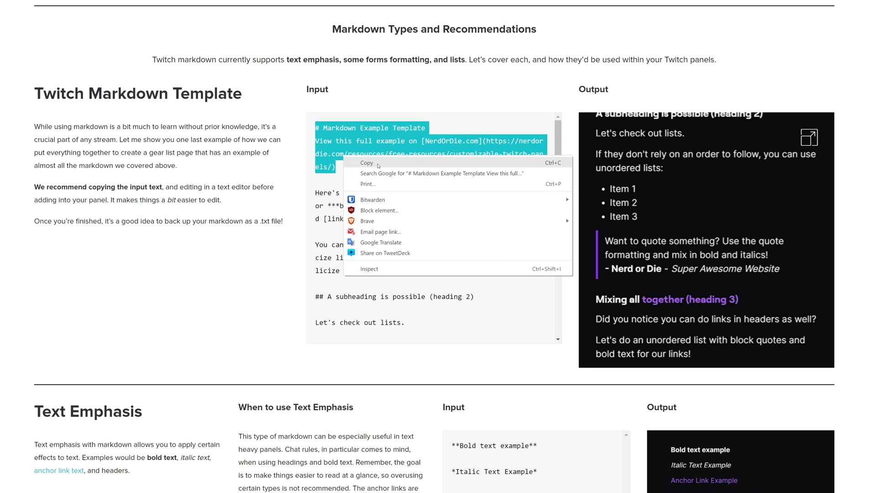
left_click(349, 151)
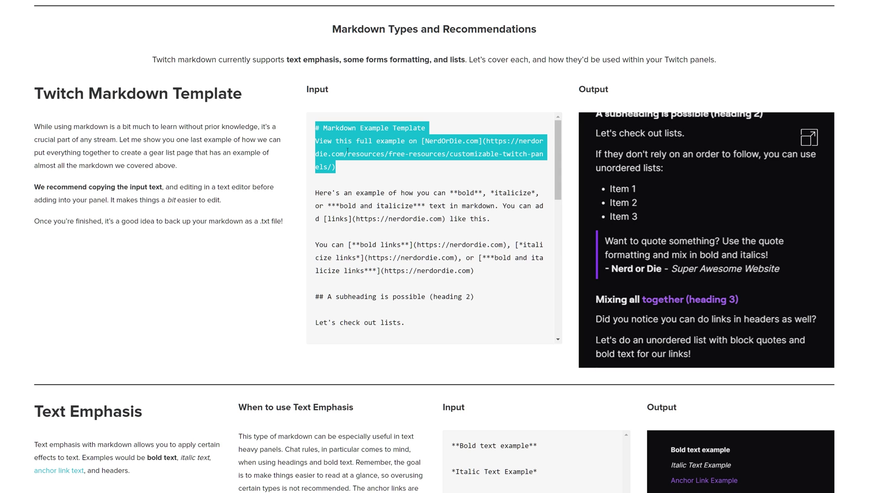
left_click(362, 169)
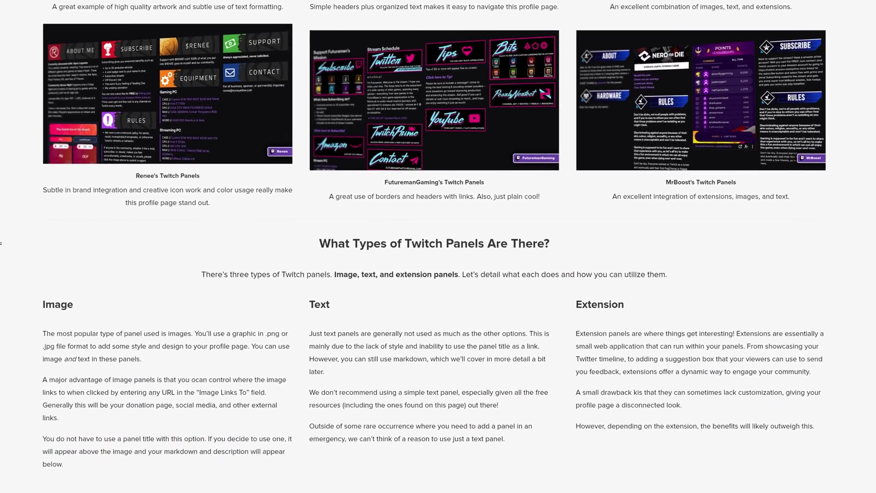
scroll(11, 295, "down", 3)
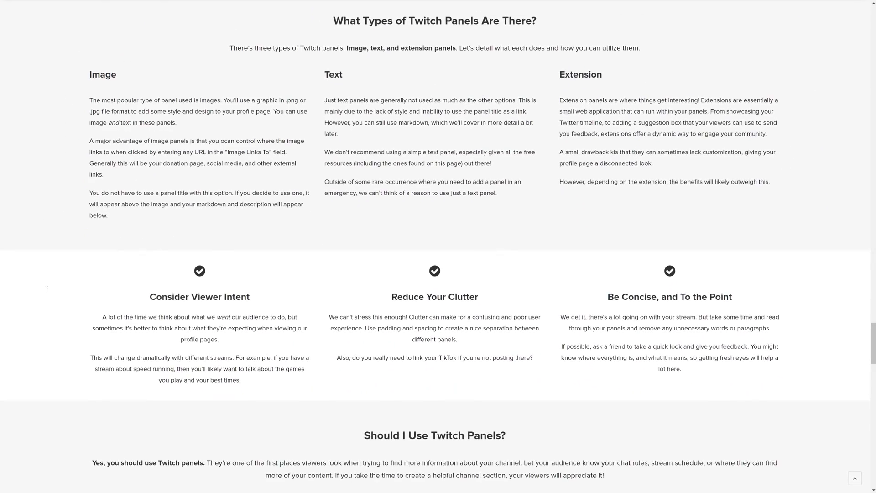